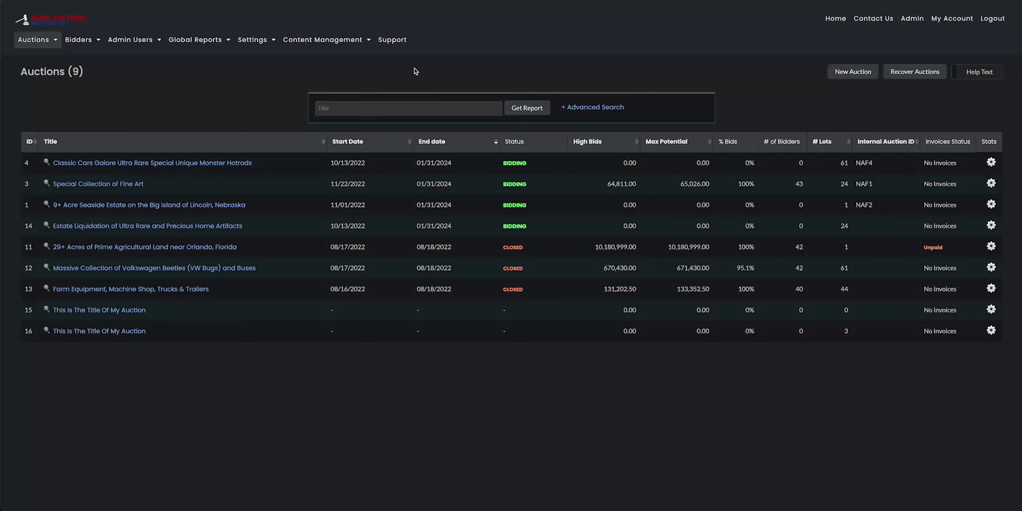
Step: Open the Global Reports list in the admin panel
click(203, 40)
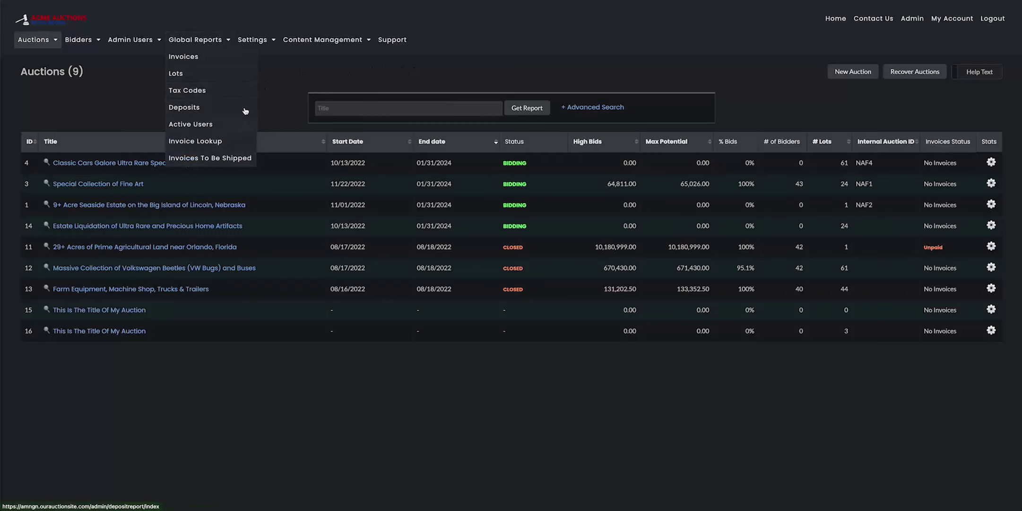
Step: Open the Invoices Report, leaving Summarized By at --
click(235, 61)
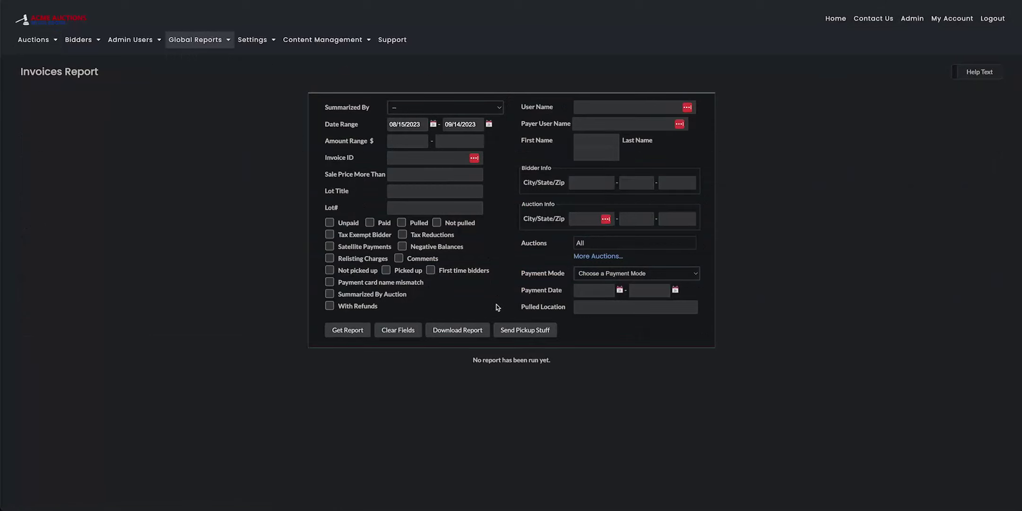
click(500, 109)
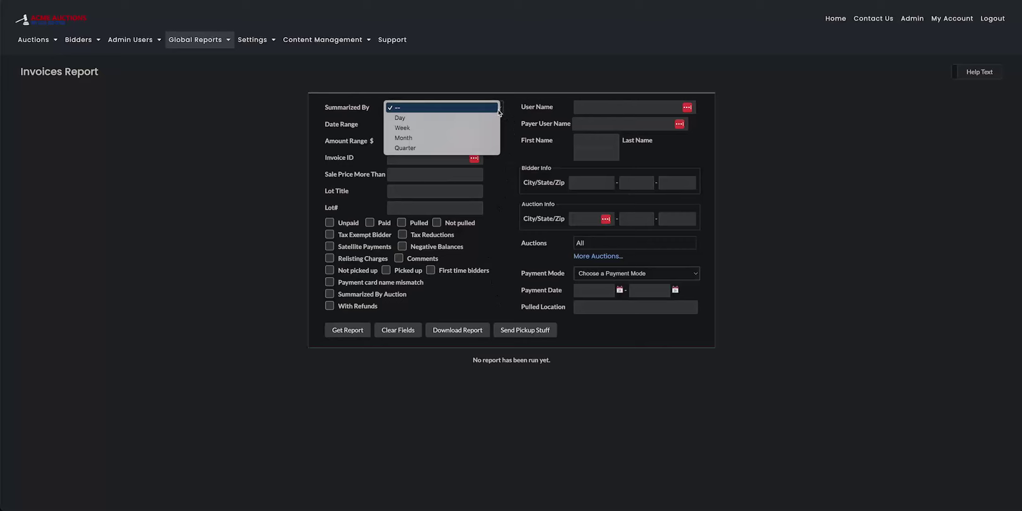
click(499, 110)
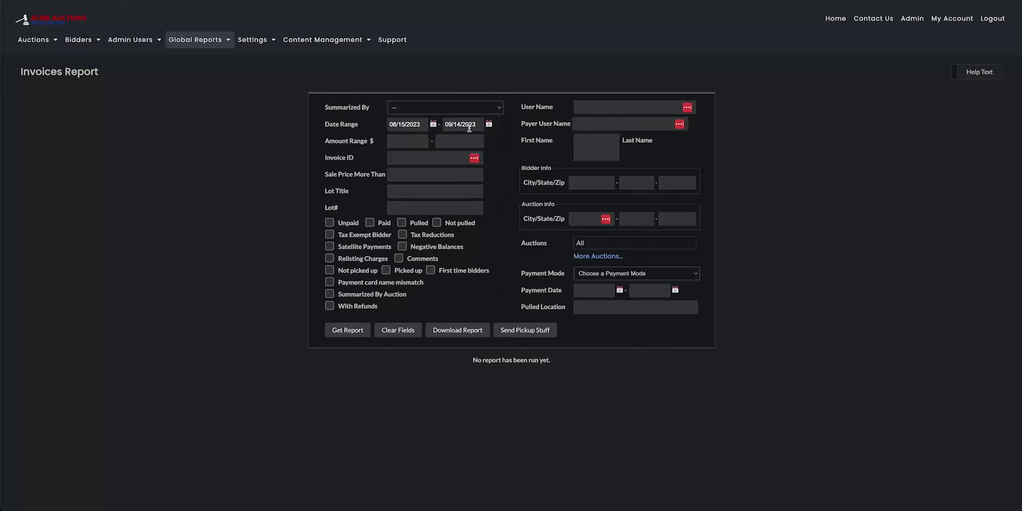
Step: Set the report's start date to 06/01/2023 from the calendar
click(433, 125)
click(436, 144)
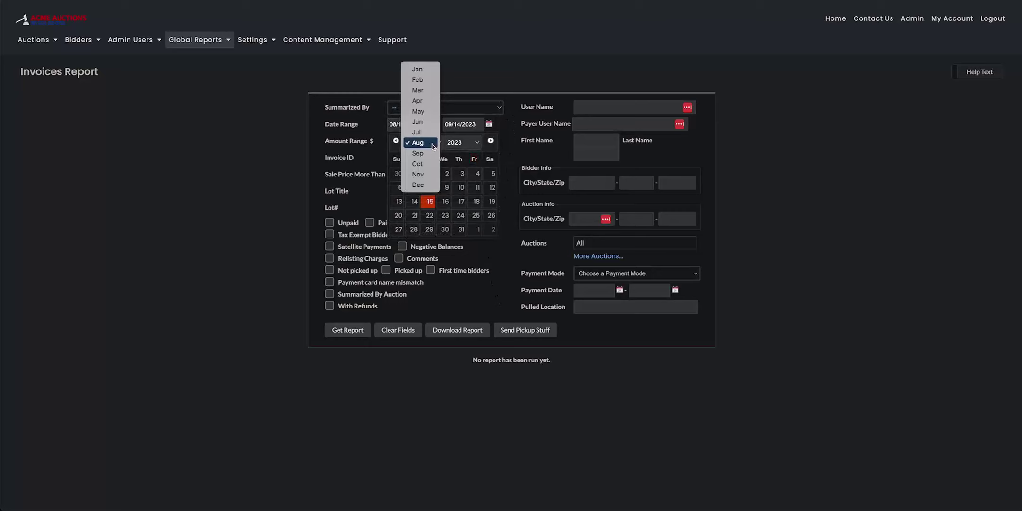
click(420, 122)
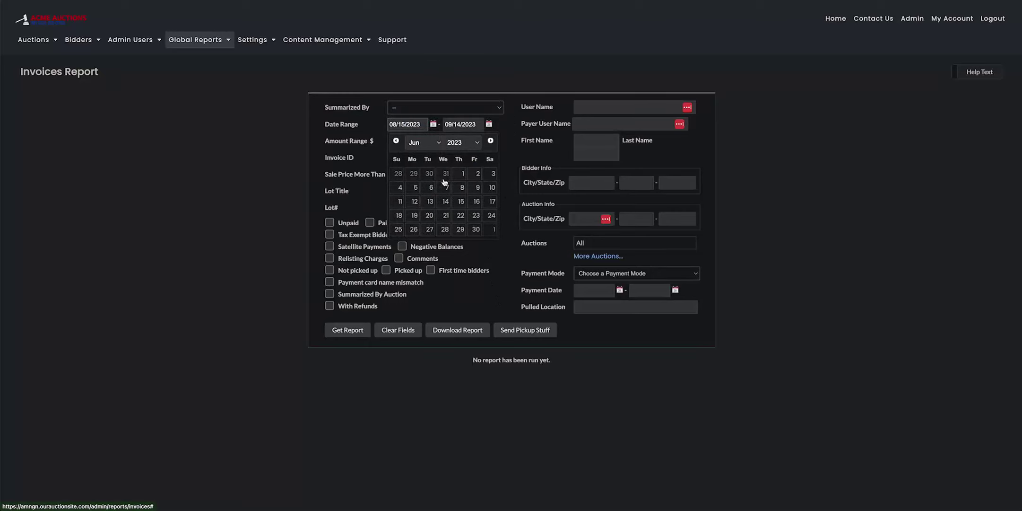
click(461, 175)
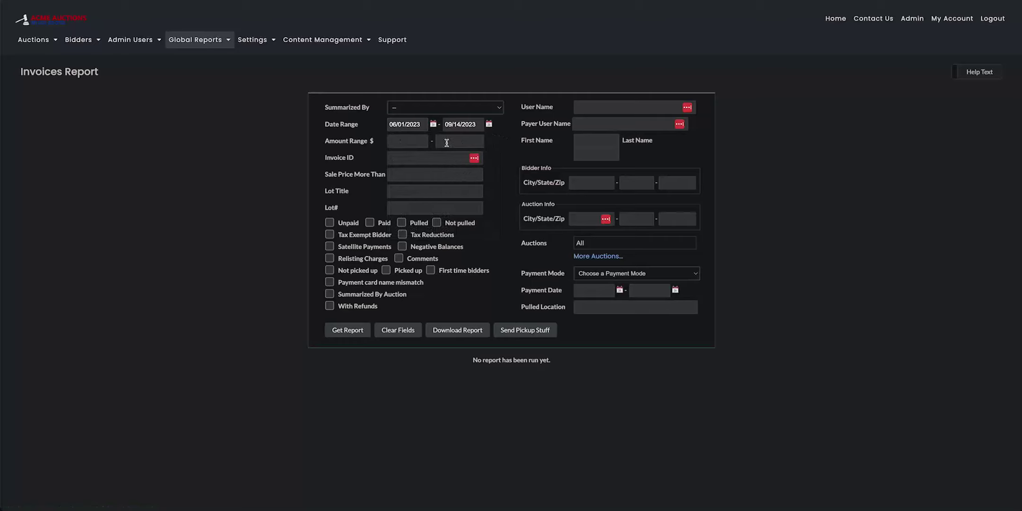
click(404, 142)
text(10)
click(464, 142)
text(10)
key(BackSpace)
key(BackSpace)
key(BackSpace)
key(BackSpace)
click(407, 141)
key(BackSpace)
key(BackSpace)
key(BackSpace)
click(393, 155)
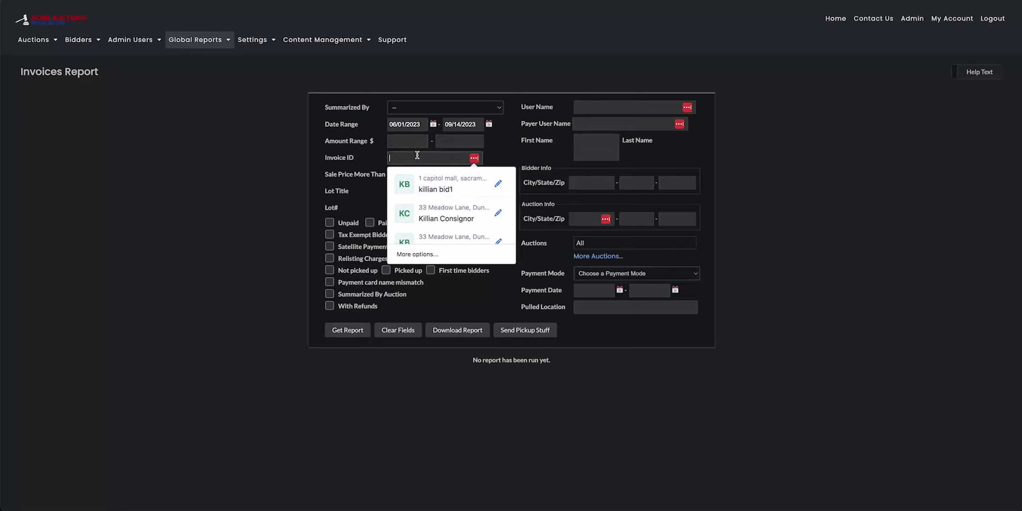
click(335, 163)
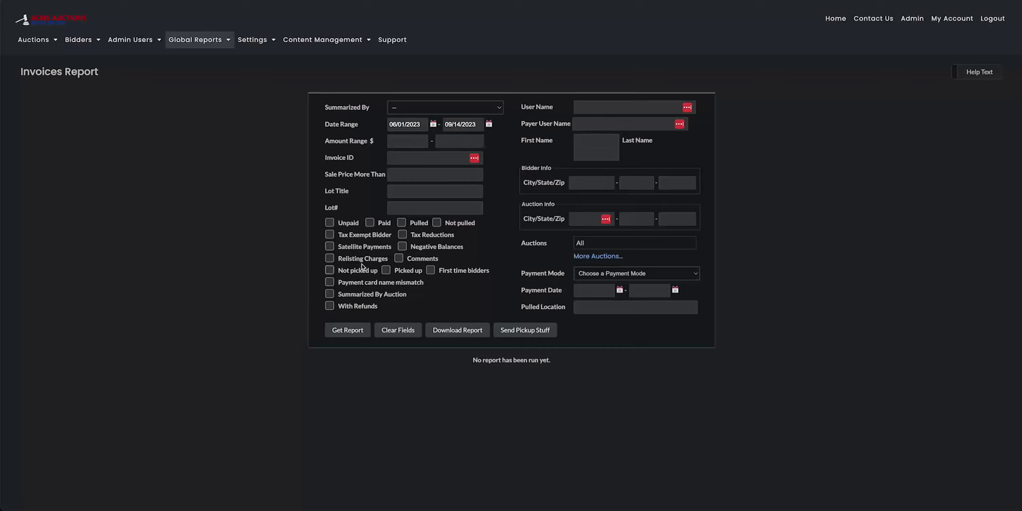
Step: Try the Unpaid, Not pulled, Not picked up, Paid, Pulled and Picked up filters, leaving only Unpaid ticked
click(330, 223)
click(437, 222)
click(330, 270)
click(370, 222)
click(369, 222)
click(401, 223)
click(386, 271)
click(386, 270)
click(402, 224)
Step: Review the More Auctions filter and Payment Mode choices, leaving Auctions at All and Payment Mode unset
click(599, 256)
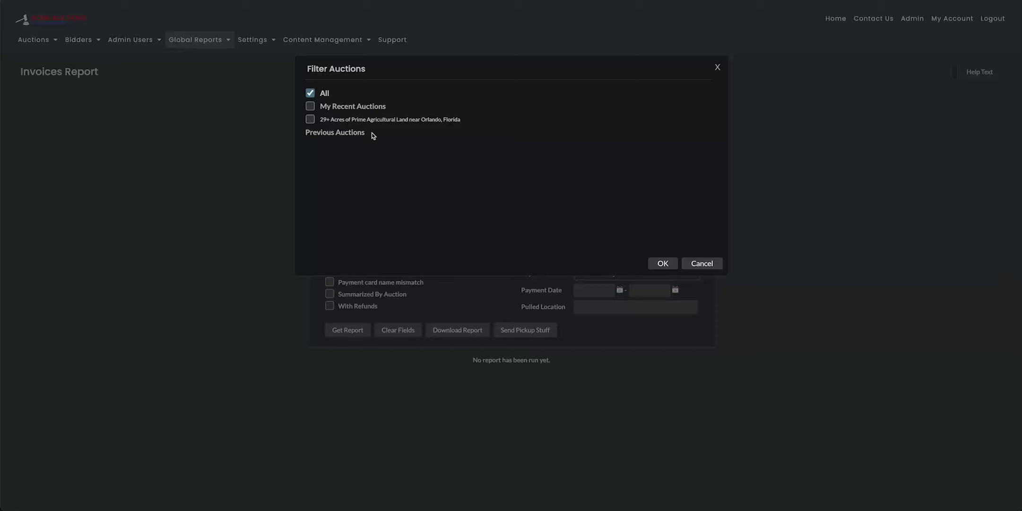
click(717, 68)
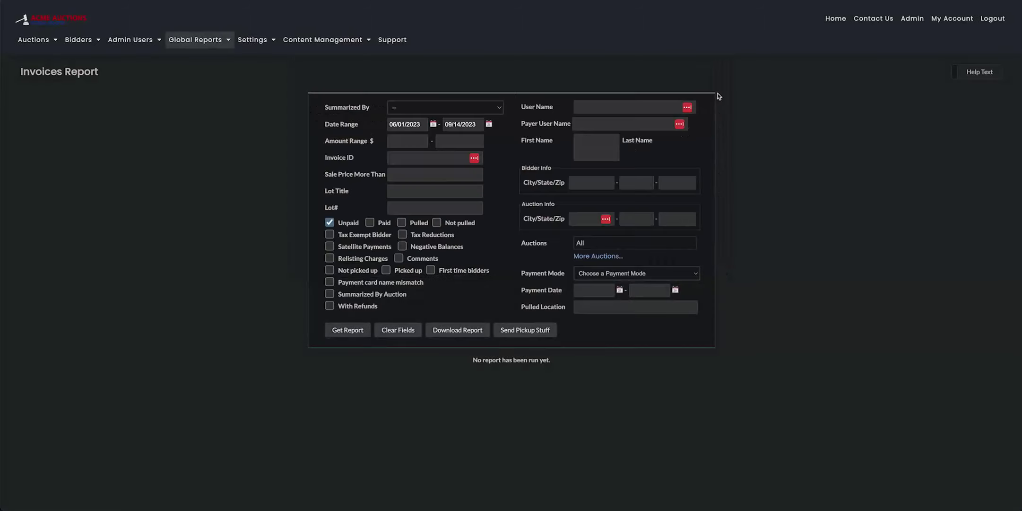
click(699, 275)
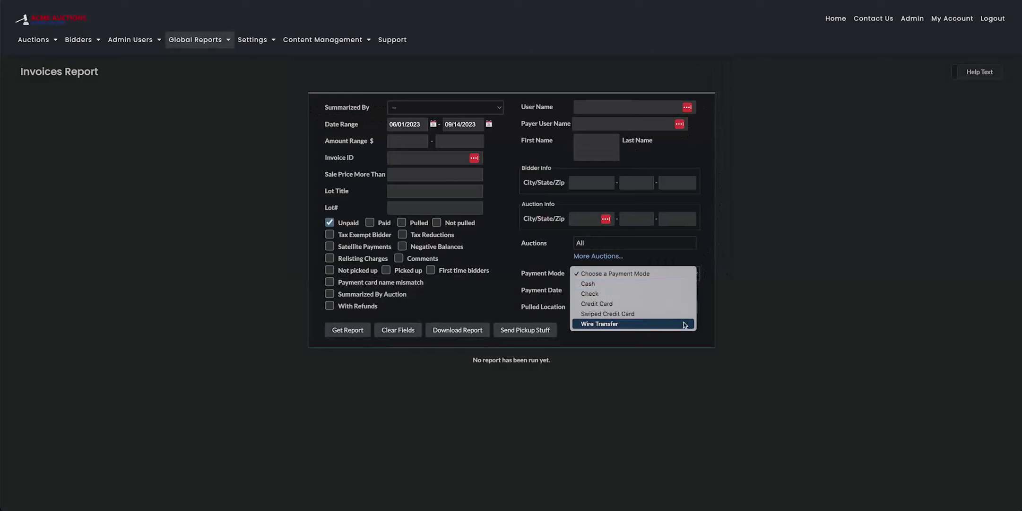
click(723, 264)
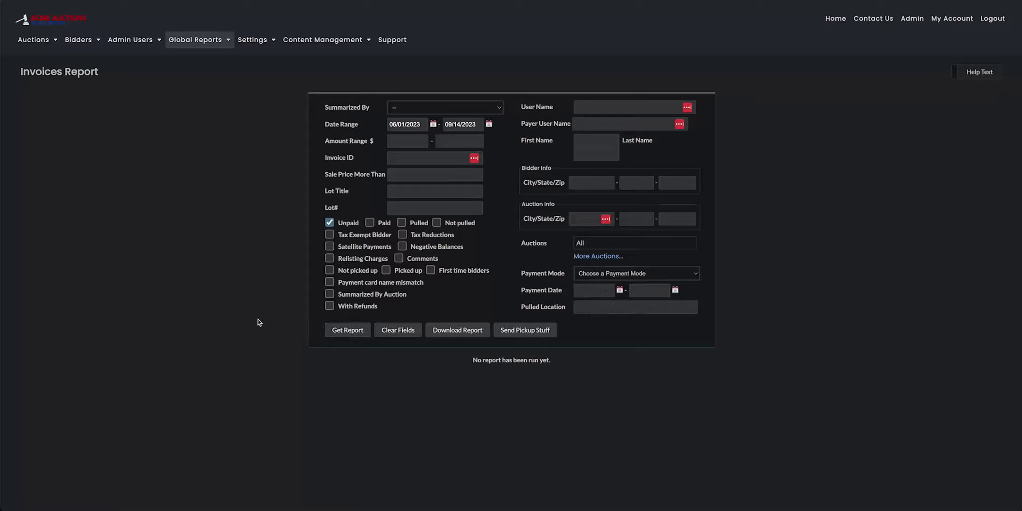
Step: Switch the filter from Unpaid to Paid and run the report
scroll(253, 321, down, 2)
scroll(251, 319, up, 2)
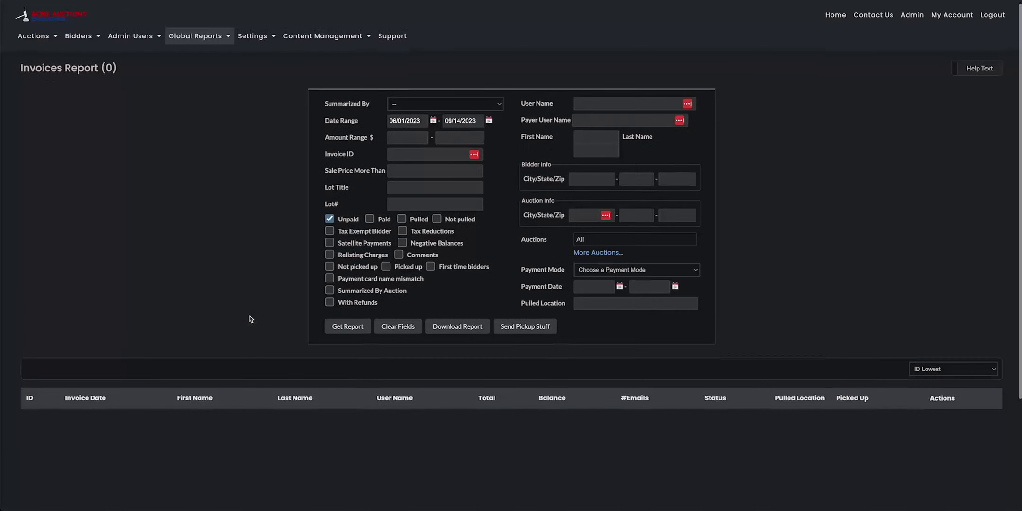
click(329, 218)
click(370, 218)
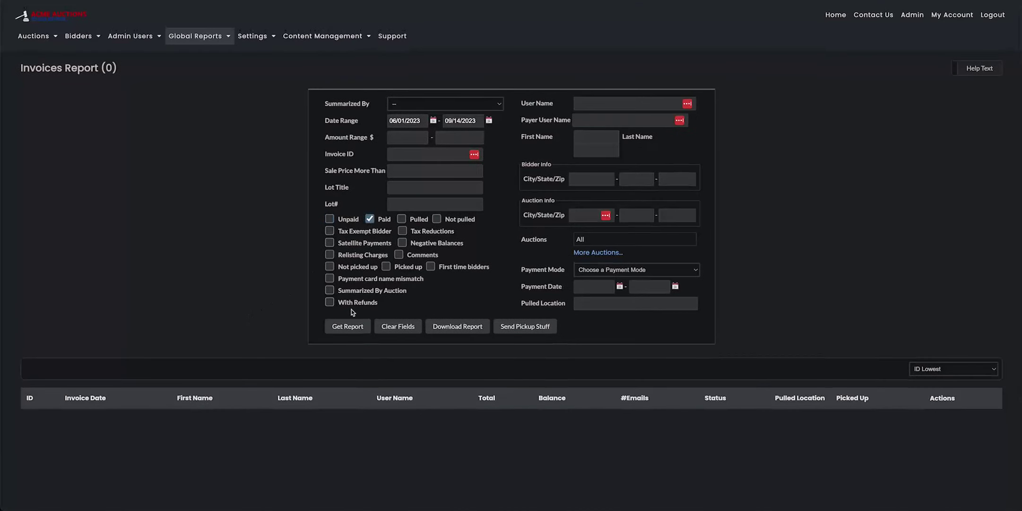
click(347, 326)
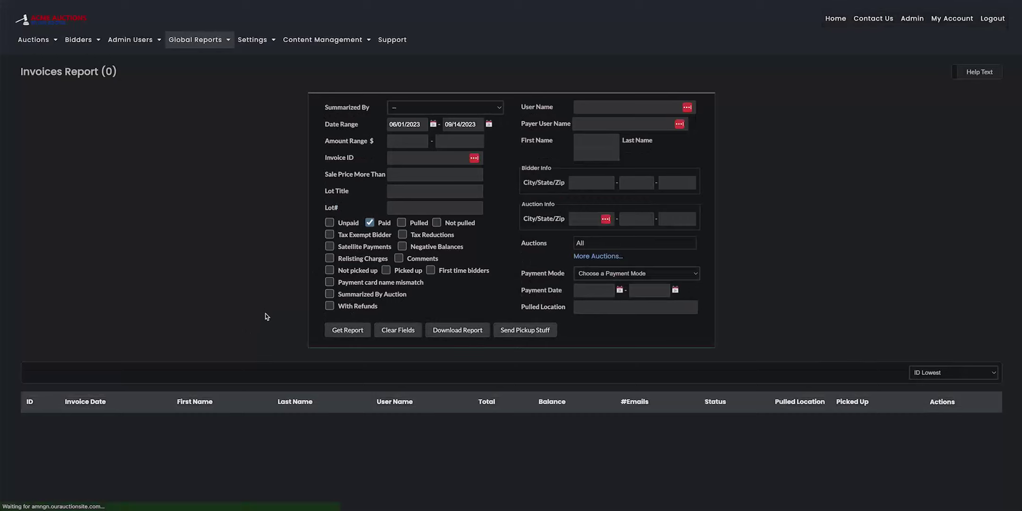
Step: Change the start date to 01/01/2022, tick Unpaid again, and rerun the report
click(432, 124)
click(422, 141)
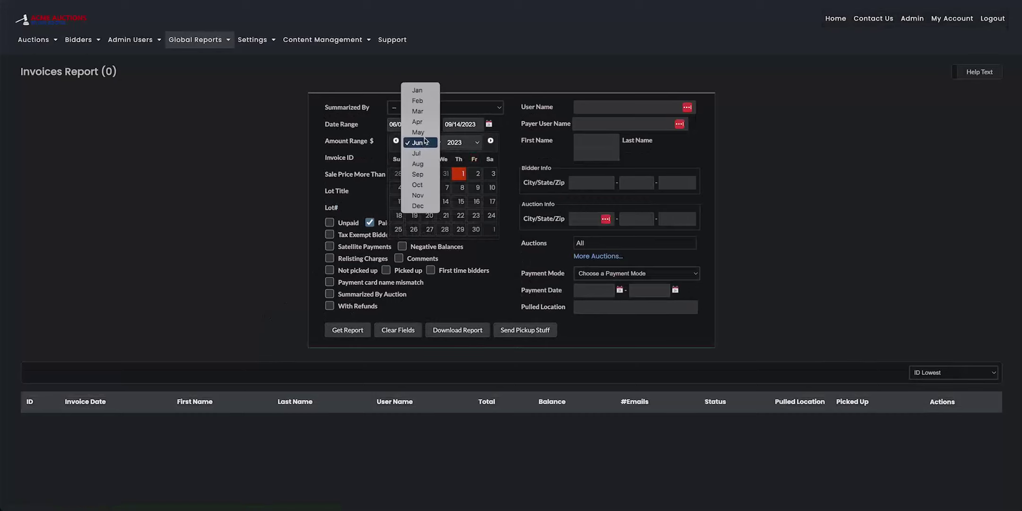
click(417, 90)
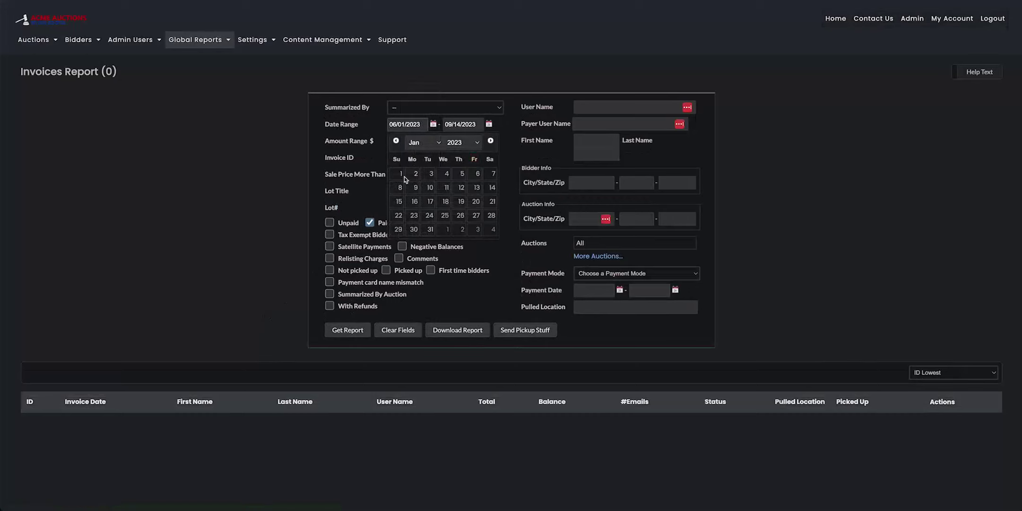
click(401, 174)
click(433, 124)
click(462, 144)
click(466, 131)
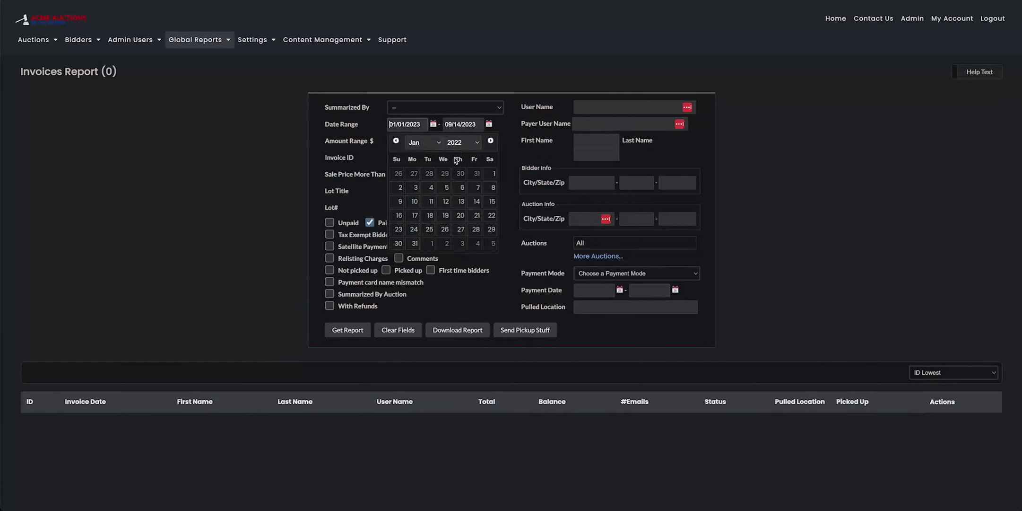
click(494, 175)
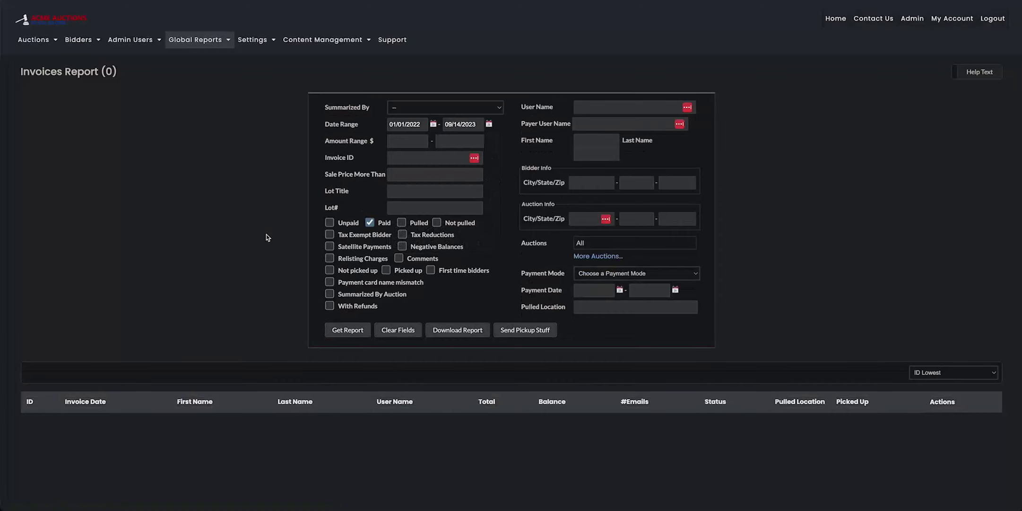
click(330, 222)
click(338, 329)
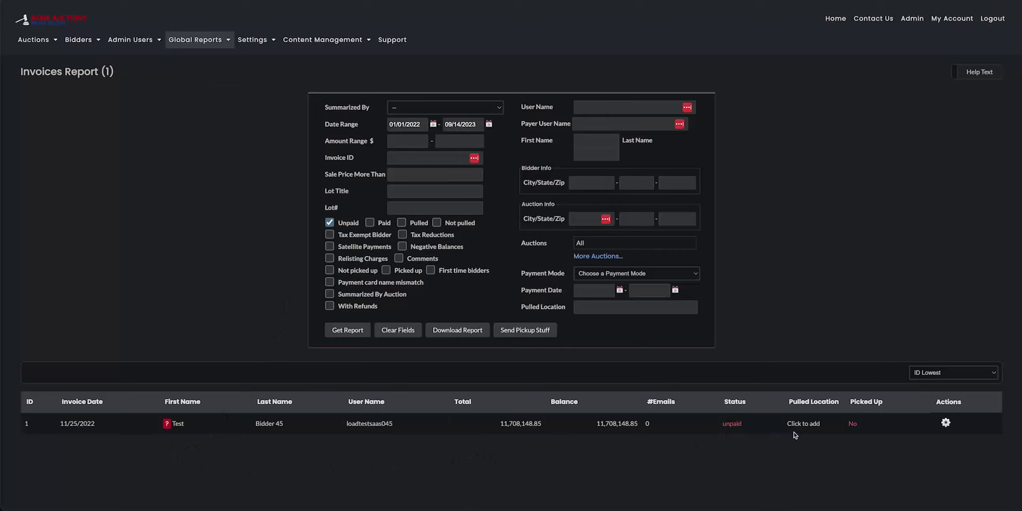
click(945, 423)
Step: Download Invoices-Report-20230914 and scroll across the columns of its single unpaid invoice row
click(456, 335)
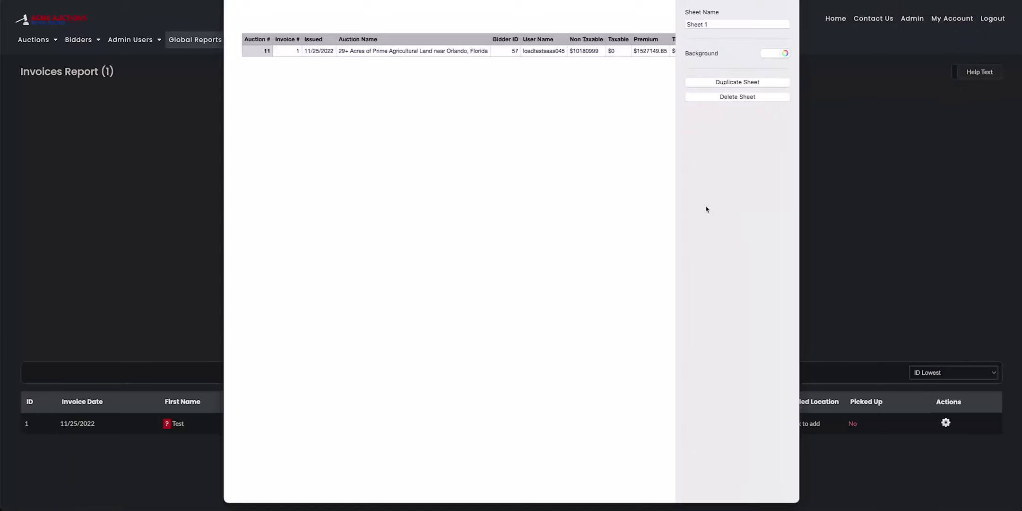
scroll(388, 44, right, 3)
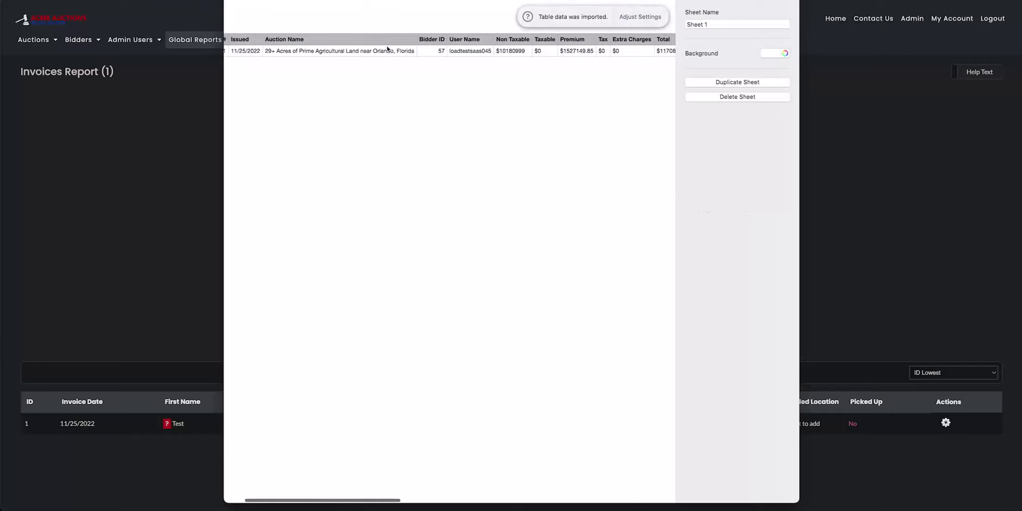
scroll(388, 49, right, 10)
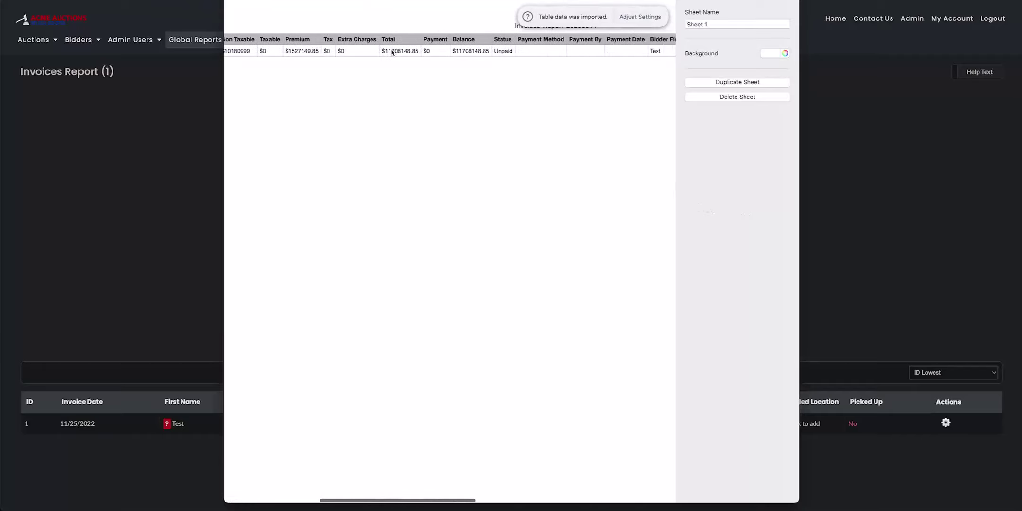
scroll(392, 52, right, 2)
scroll(392, 52, right, 5)
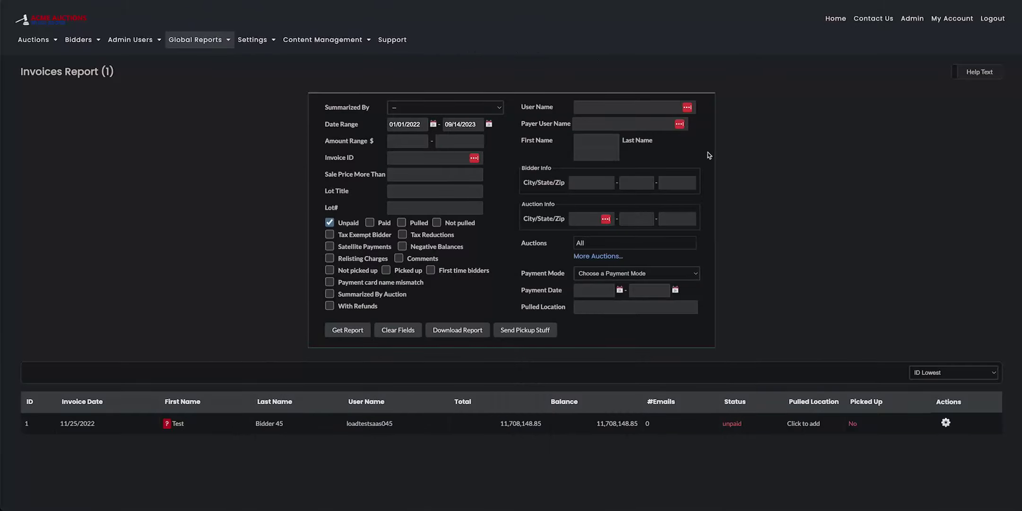
click(521, 330)
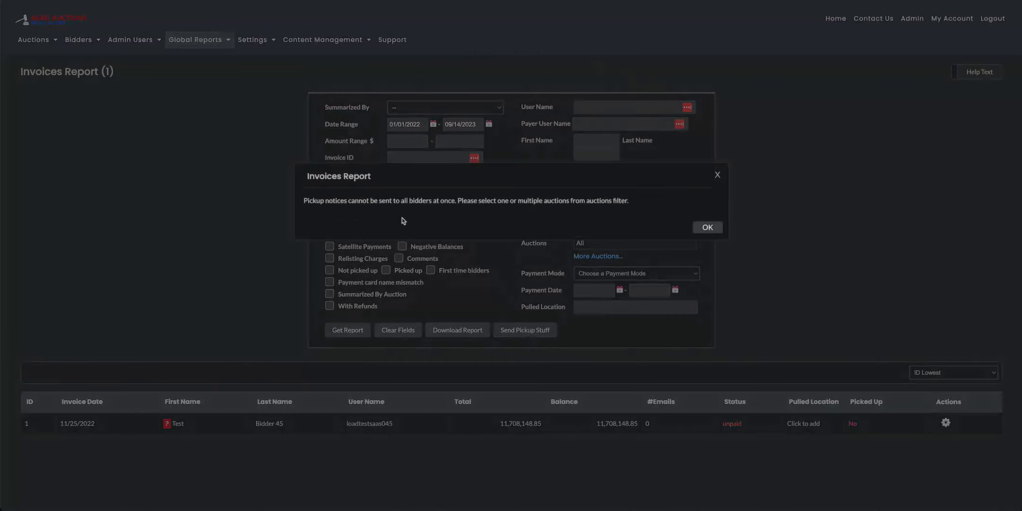
click(714, 229)
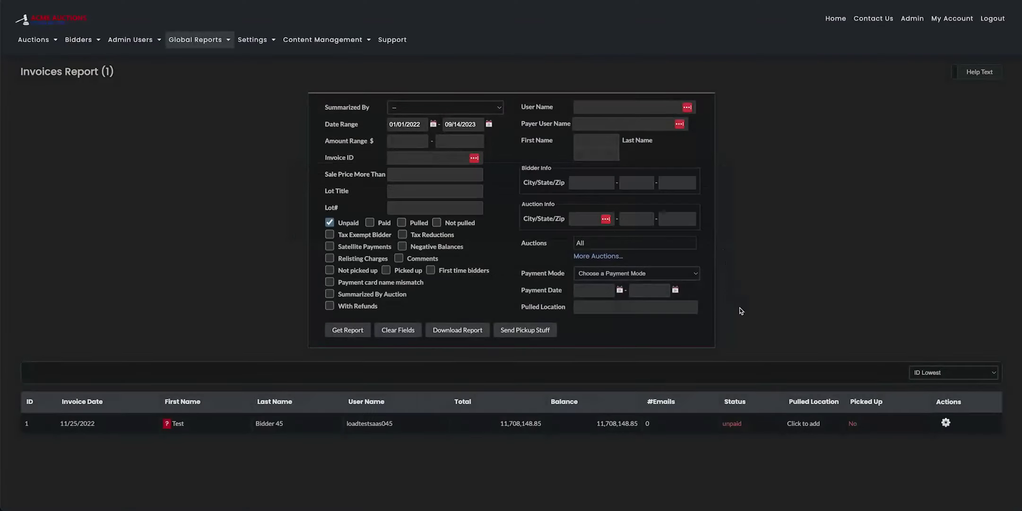